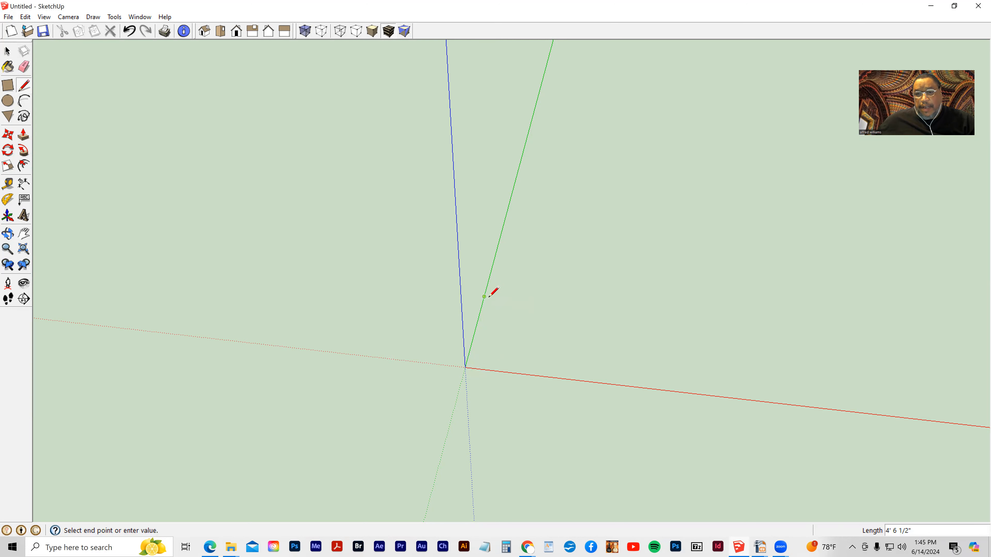
- Finish drawing the rectangle's edges on the ground plane, closing the outline back at the origin
left_click(562, 305)
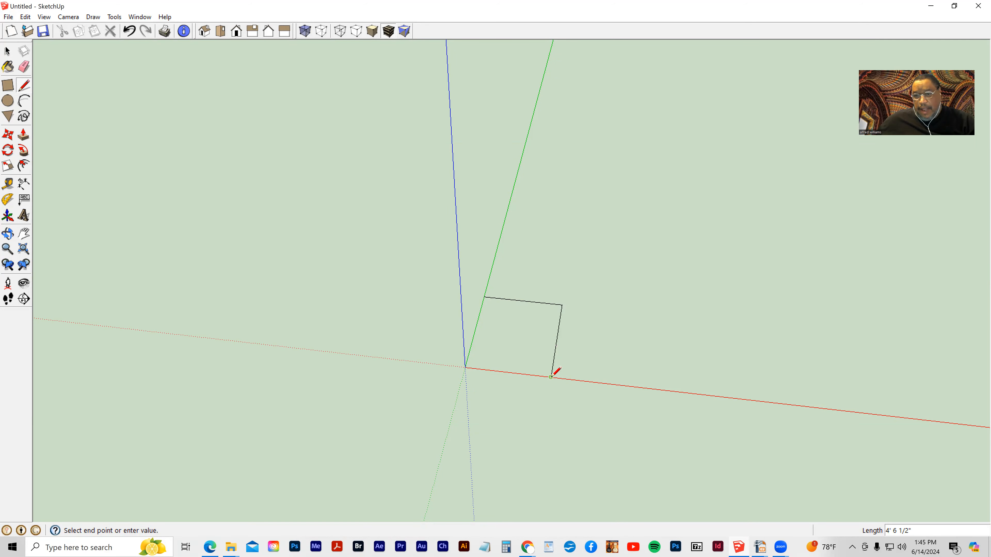
left_click(466, 367)
mouse_move(599, 423)
middle_mouse_down()
mouse_move(299, 350)
mouse_move(482, 354)
mouse_move(598, 252)
mouse_move(508, 413)
mouse_move(427, 416)
mouse_move(493, 425)
mouse_move(497, 398)
mouse_move(425, 418)
mouse_move(391, 369)
mouse_move(491, 409)
mouse_move(434, 401)
middle_mouse_up()
key("l")
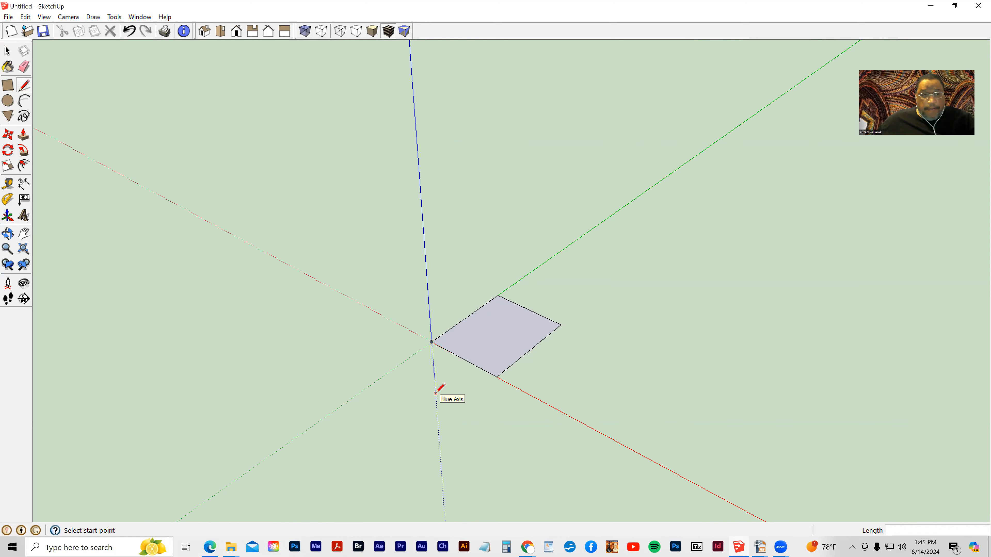
- Push/pull the rectangle face upward into a box
left_click(23, 134)
left_click_drag(471, 339, 469, 294)
middle_click_drag(394, 330, 429, 435)
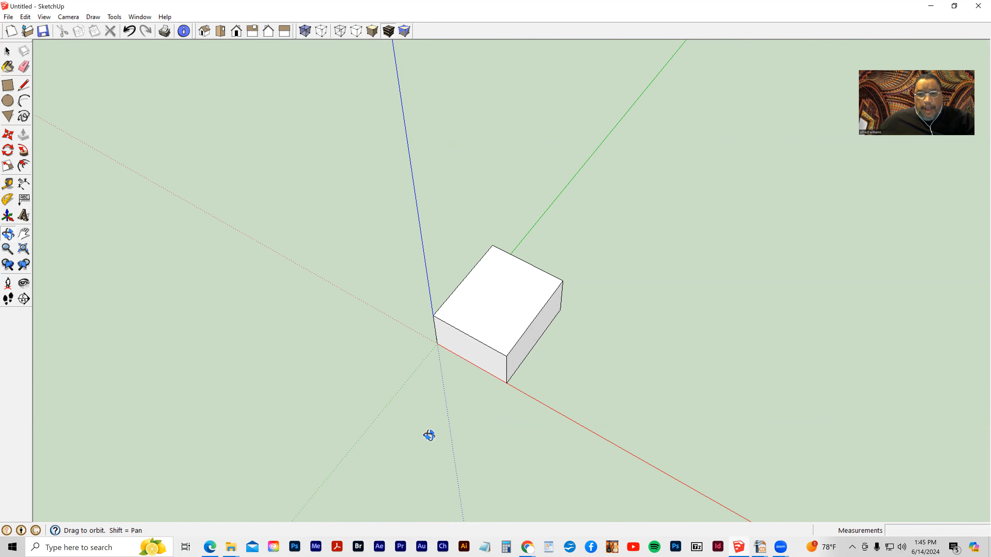
- Draw a line across the box's top face between the midpoints of two opposite edges
left_click(24, 86)
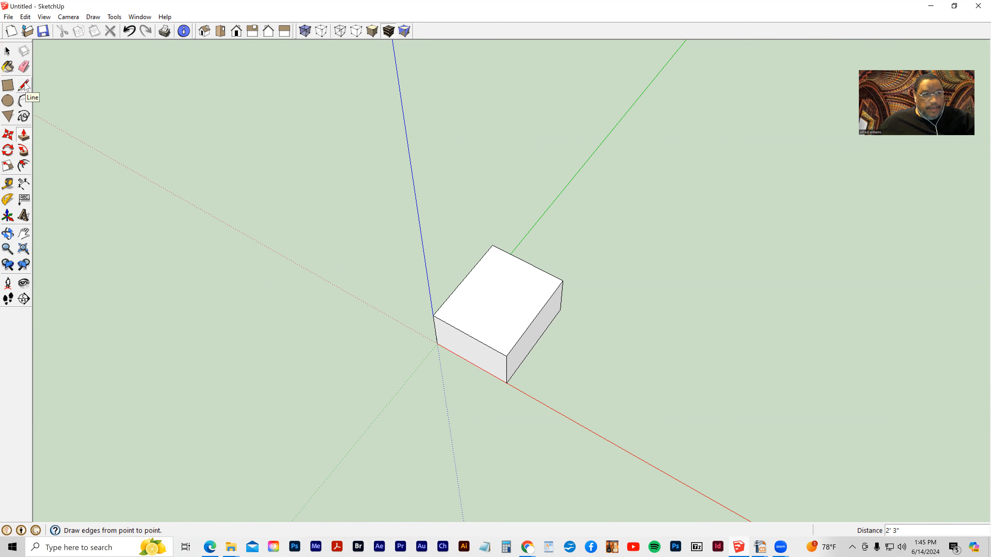
left_click(25, 86)
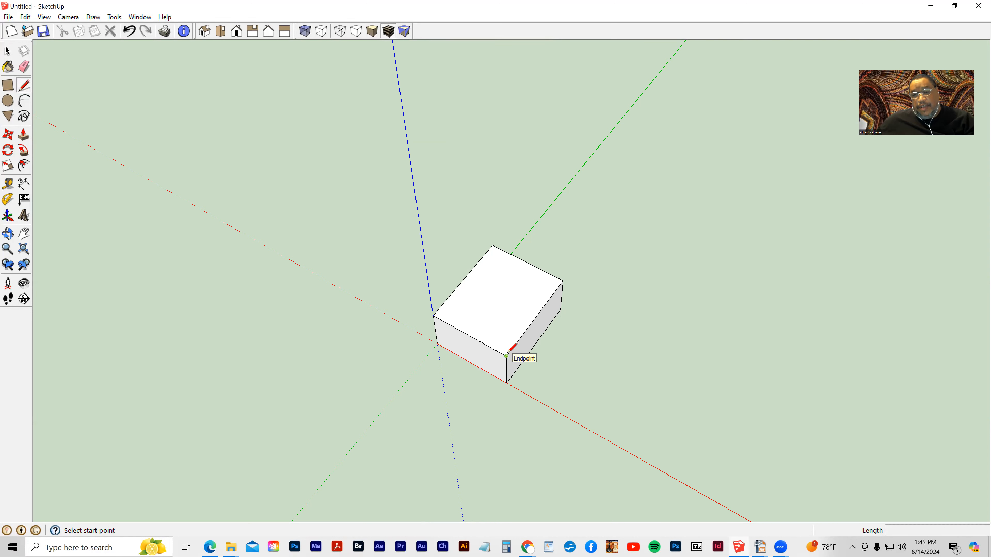
left_click(469, 335)
left_click(526, 263)
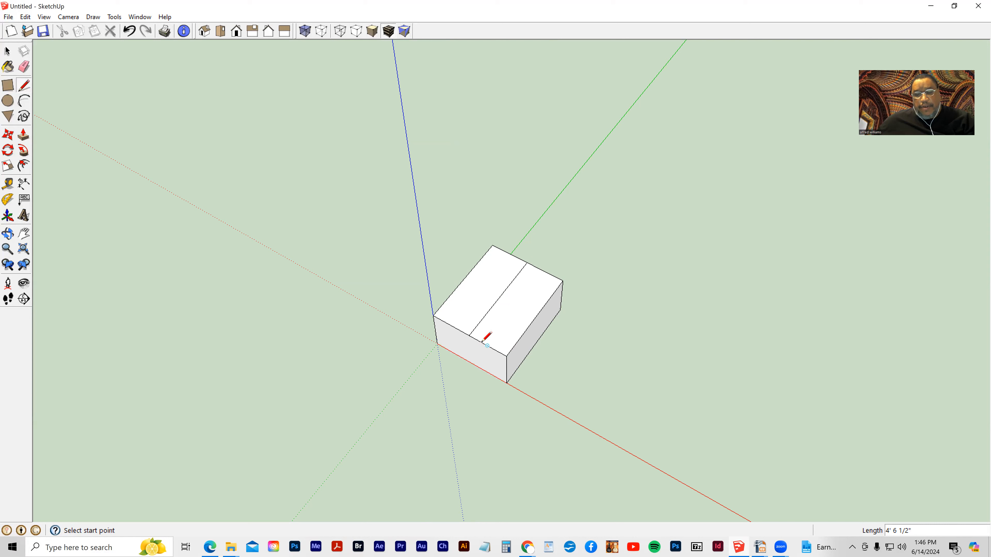
- Draw a second line across the top face between the other two edge midpoints, dividing it into quarters
left_click(463, 279)
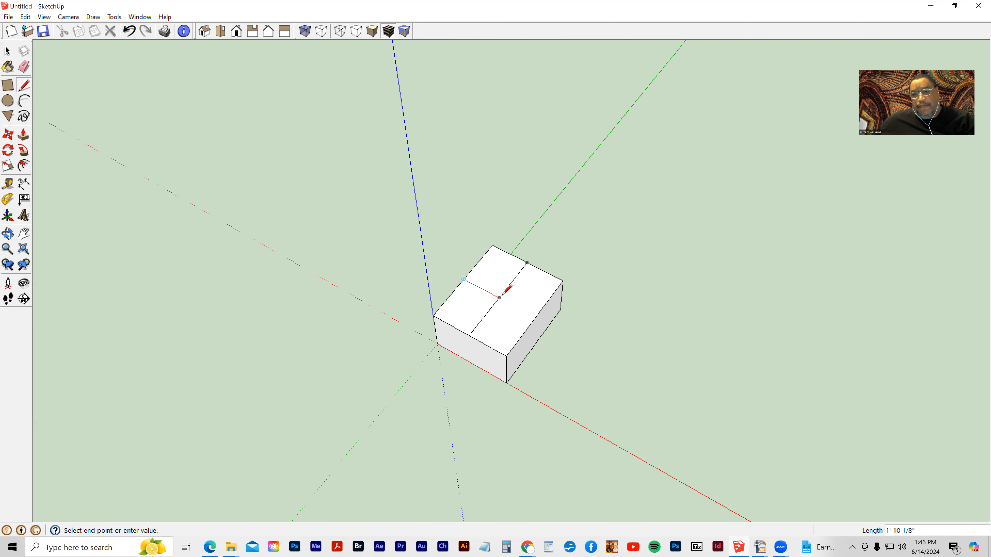
left_click(535, 317)
key("o")
mouse_move(400, 356)
left_mouse_down()
mouse_move(367, 332)
mouse_move(539, 408)
mouse_move(444, 400)
left_mouse_up()
key("p")
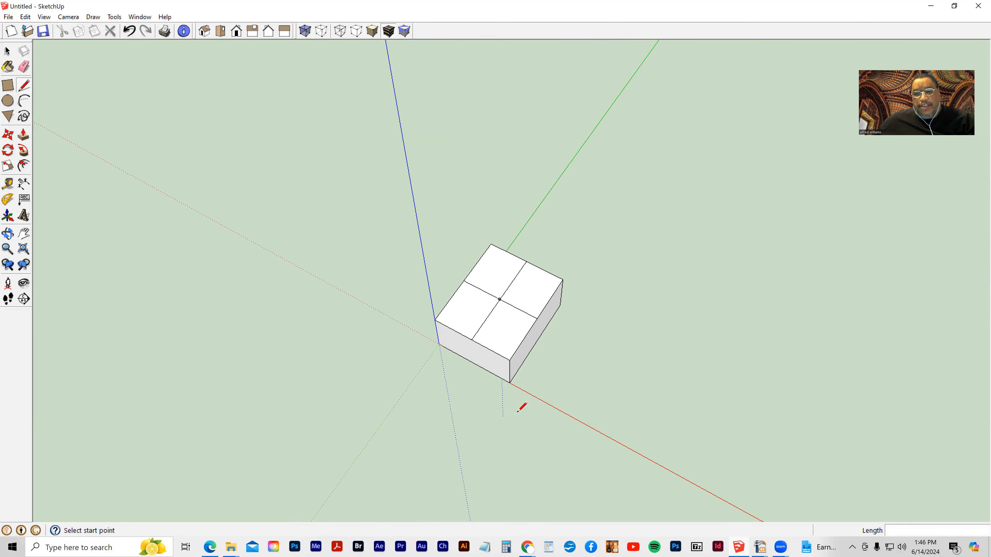
- Draw a vertical line down the box's front face from its top edge midpoint to the bottom edge
middle_click_drag(530, 417, 461, 330)
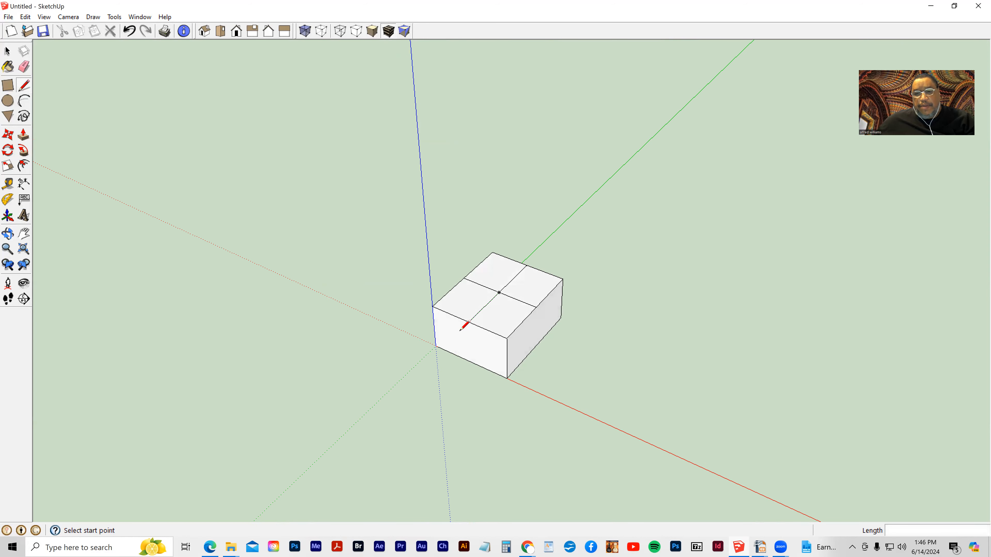
left_click(468, 323)
left_click(470, 361)
- Draw a line from the top face's center to its back-right corner
key("o")
left_click_drag(458, 389, 308, 341)
middle_click_drag(308, 341, 537, 358)
mouse_move(574, 316)
middle_mouse_down()
mouse_move(582, 383)
mouse_move(579, 371)
mouse_move(570, 388)
middle_mouse_up()
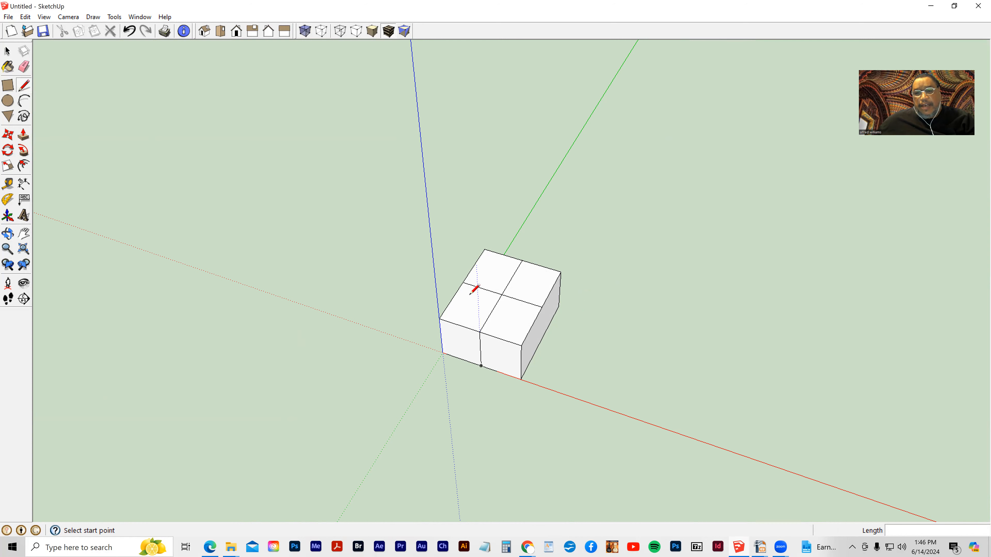
left_click(479, 331)
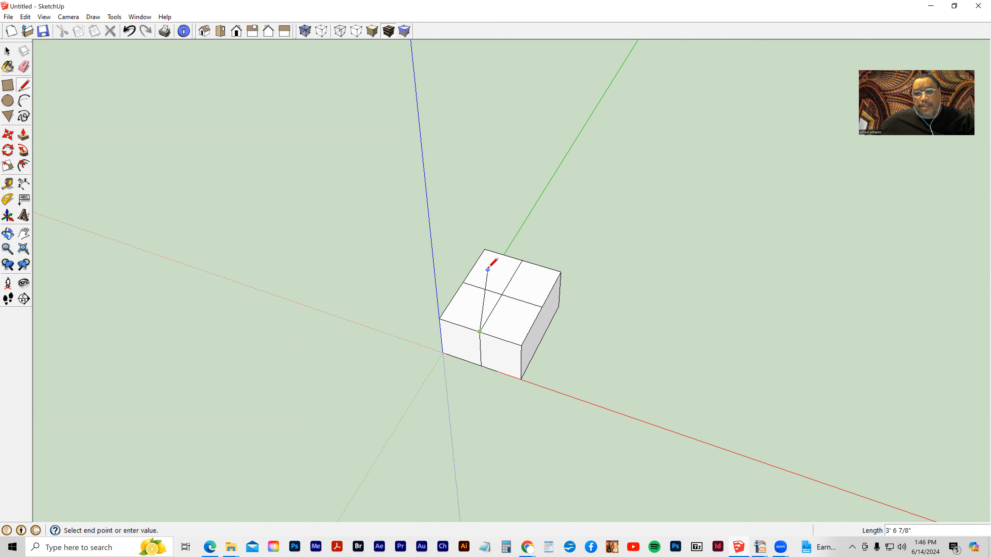
left_click(500, 294)
left_click(560, 273)
- Draw lines from the top face's center to the remaining three corners
left_click(502, 295)
left_click(502, 295)
left_click(521, 346)
left_click(502, 294)
left_click(439, 319)
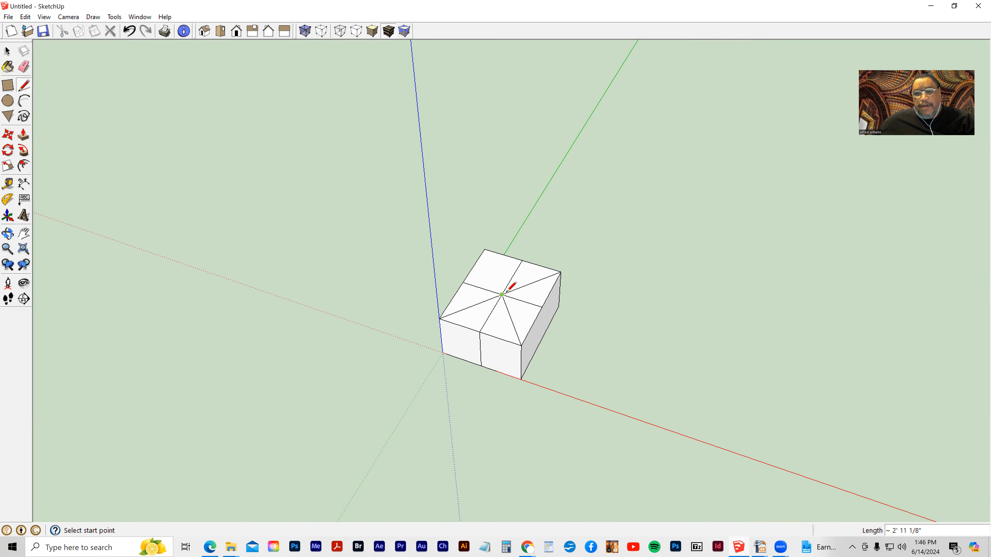
left_click(502, 295)
left_click(484, 250)
- Push/pull several of the top face's sections up and down to different heights
mouse_move(541, 411)
middle_mouse_down()
mouse_move(403, 390)
mouse_move(323, 347)
middle_mouse_up()
left_click(24, 134)
left_click_drag(484, 263, 474, 235)
mouse_move(460, 284)
left_mouse_down()
mouse_move(460, 273)
mouse_move(453, 291)
left_mouse_up()
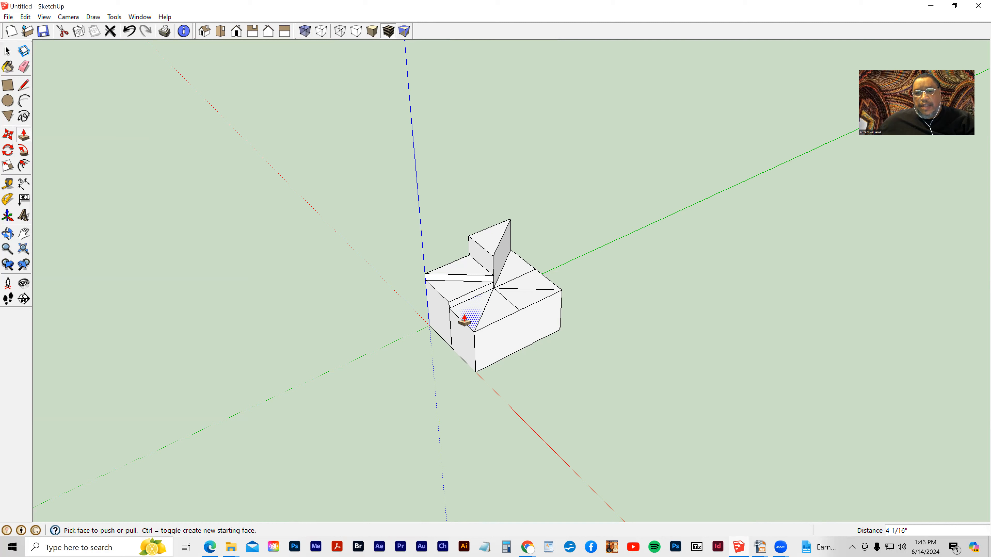
left_click_drag(495, 320, 492, 347)
mouse_move(526, 307)
left_mouse_down()
mouse_move(531, 334)
mouse_move(531, 291)
mouse_move(531, 309)
left_mouse_up()
middle_click_drag(605, 350, 138, 303)
left_click_drag(522, 323, 537, 337)
middle_click_drag(321, 294, 611, 362)
- Select the entire model and delete it
left_click(7, 51)
left_click_drag(433, 193, 599, 374)
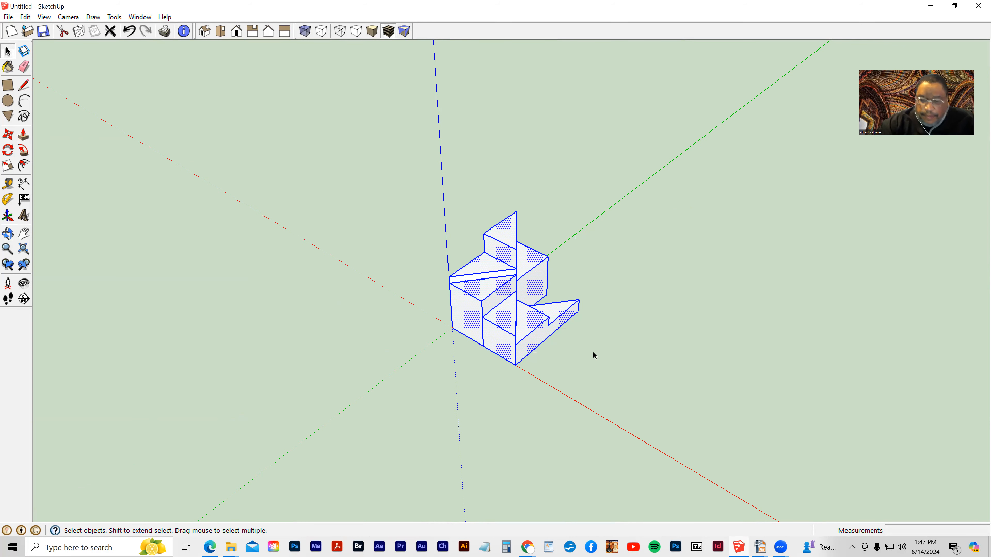
key("Delete")
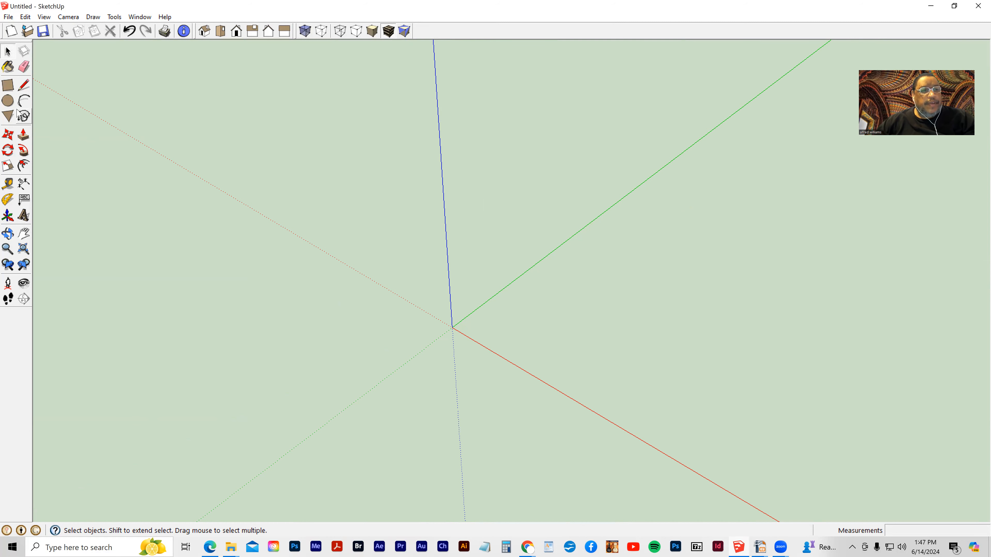
- Draw a 2-point arc from the origin to a point on the red axis, bulging toward the green axis
left_click(24, 102)
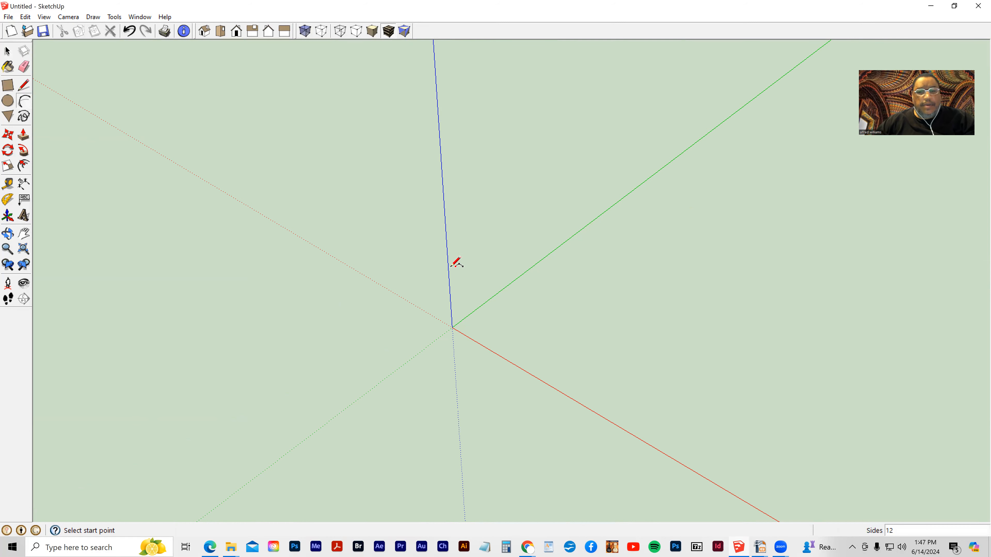
left_click(453, 327)
left_click(541, 381)
left_click(575, 343)
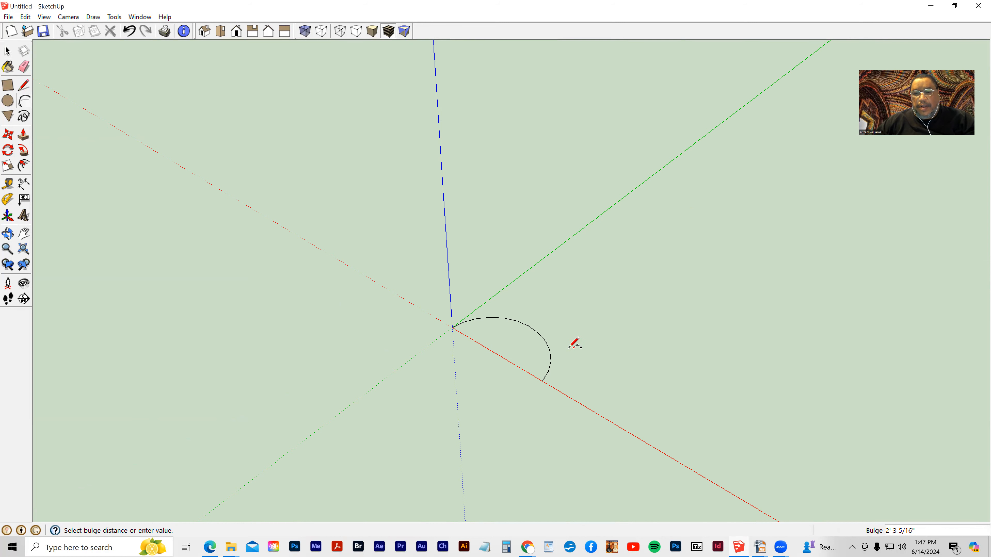
- Close the arc with a straight line from the origin to its other end along the red axis
left_click(25, 85)
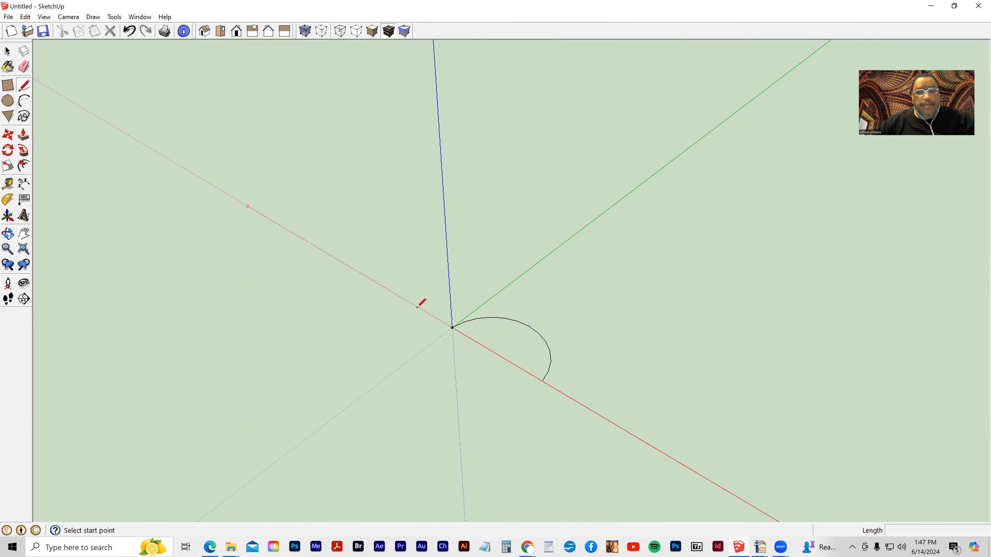
left_click(453, 327)
left_click(542, 380)
- Push/pull the half-disc face upward into a solid
left_click(24, 135)
left_click(487, 318)
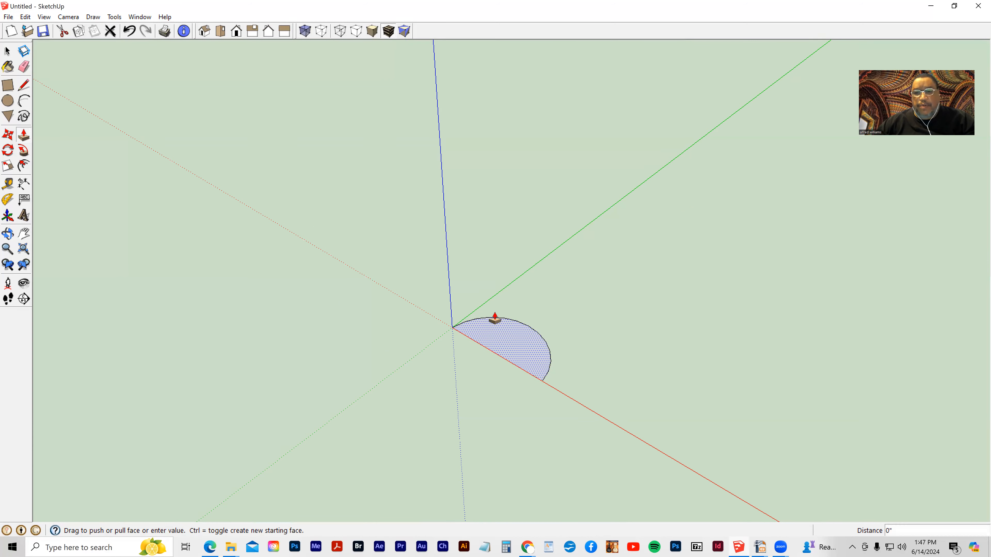
left_click(486, 275)
middle_click_drag(471, 329, 348, 332)
middle_click_drag(473, 312, 526, 359)
- Select the half-disc solid and delete it
left_click(9, 51)
left_click_drag(392, 231, 597, 403)
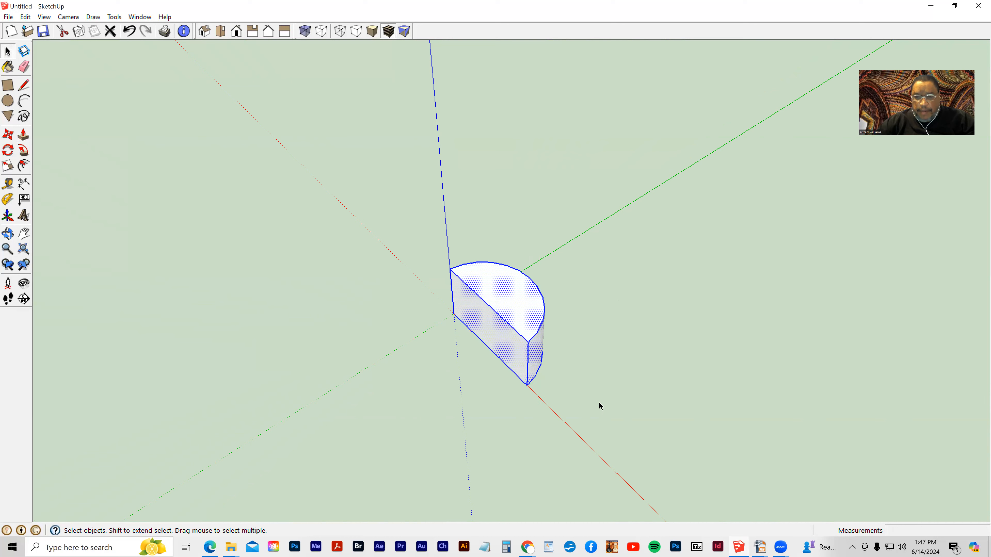
key("Delete")
- Draw another 2-point arc from the origin along the red axis with a bulge toward the green axis
left_click(23, 101)
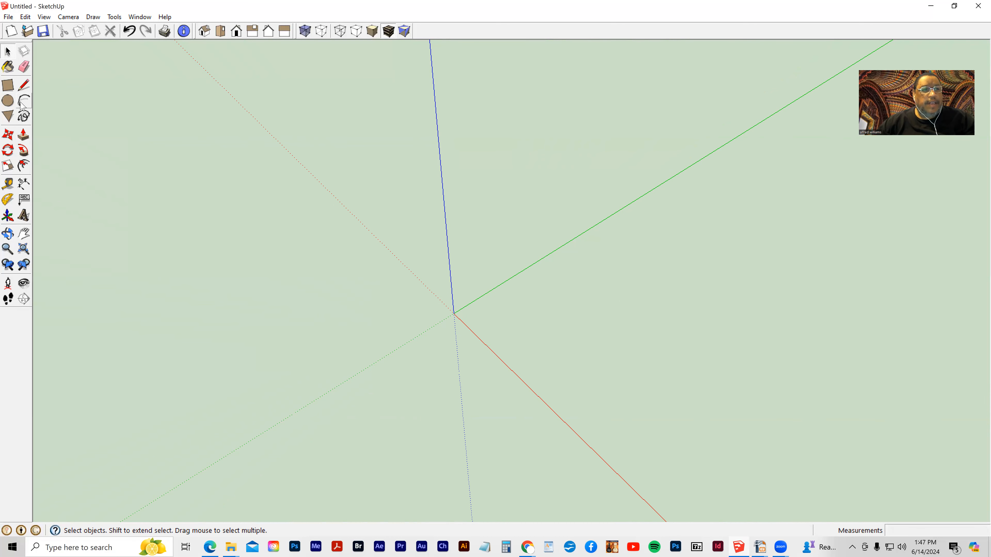
left_click(454, 313)
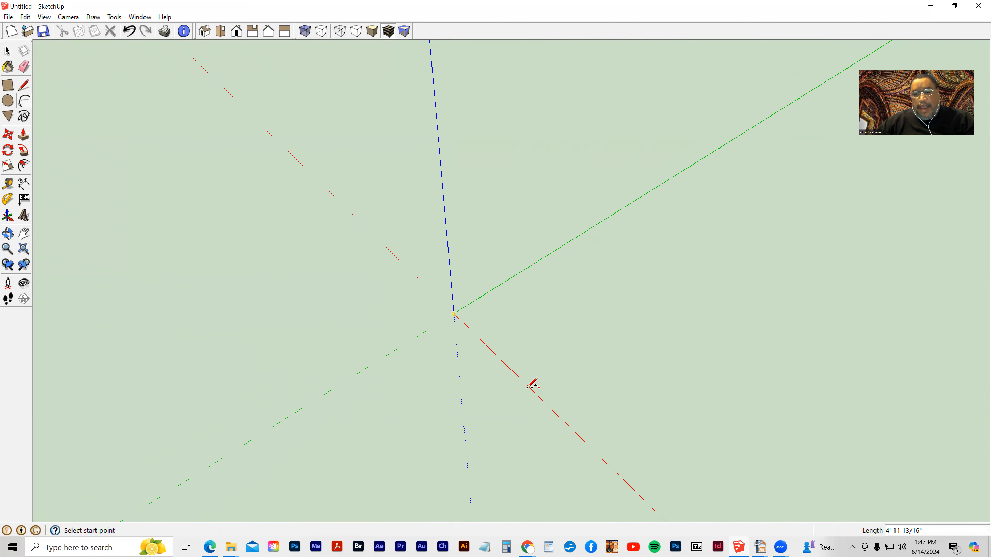
left_click(540, 397)
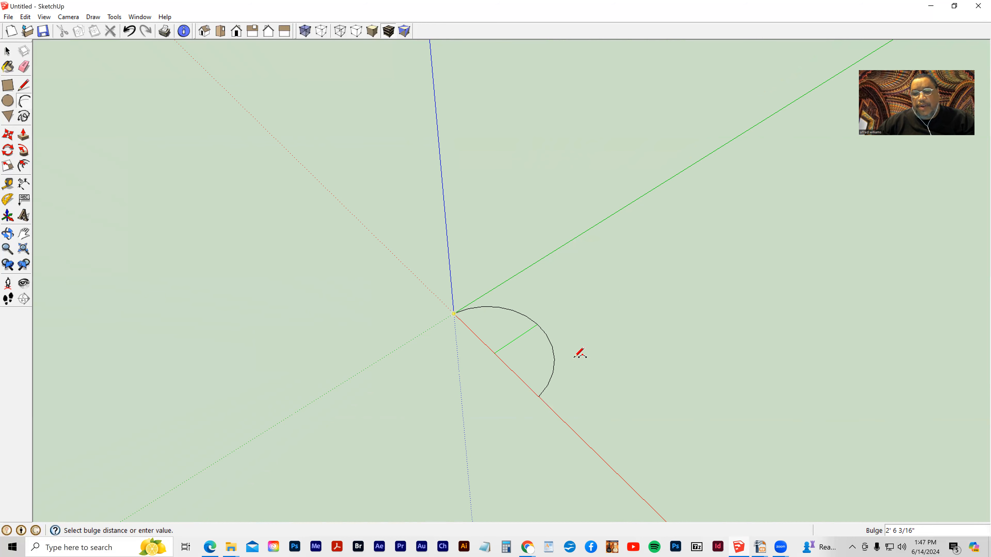
left_click(559, 352)
- Select the arc and delete it
left_click(7, 50)
left_click_drag(422, 278, 587, 429)
key("Delete")
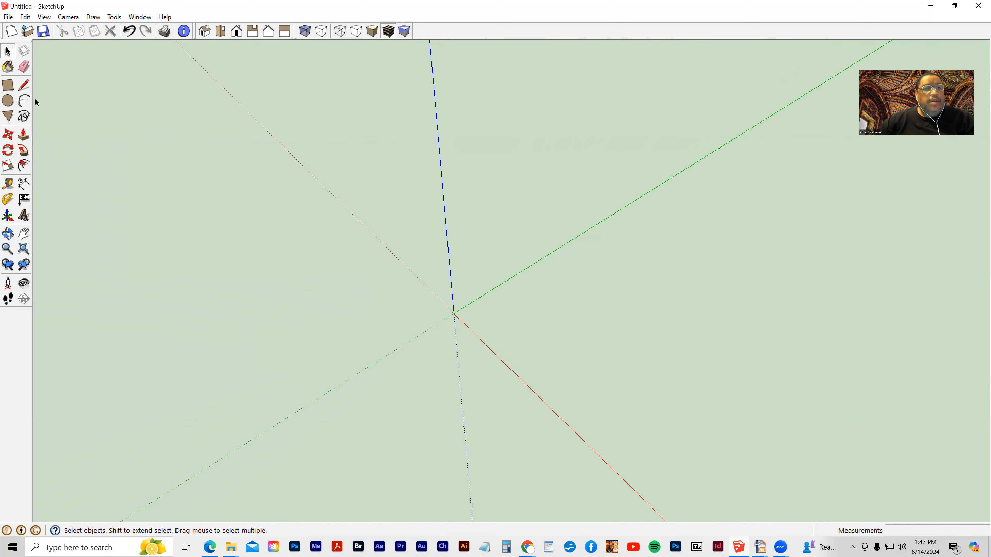
- Draw a 5' line from the origin along the green axis
left_click(24, 85)
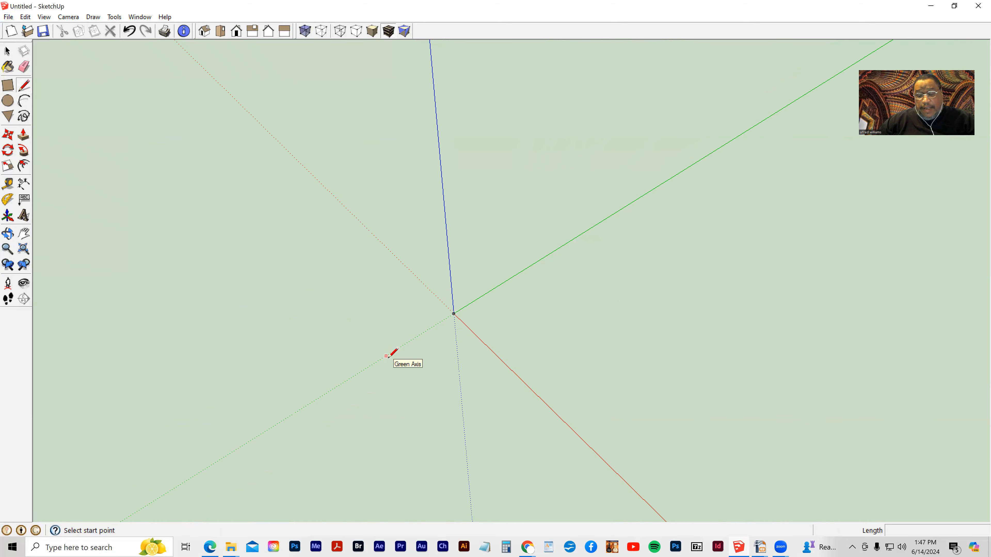
left_click(454, 313)
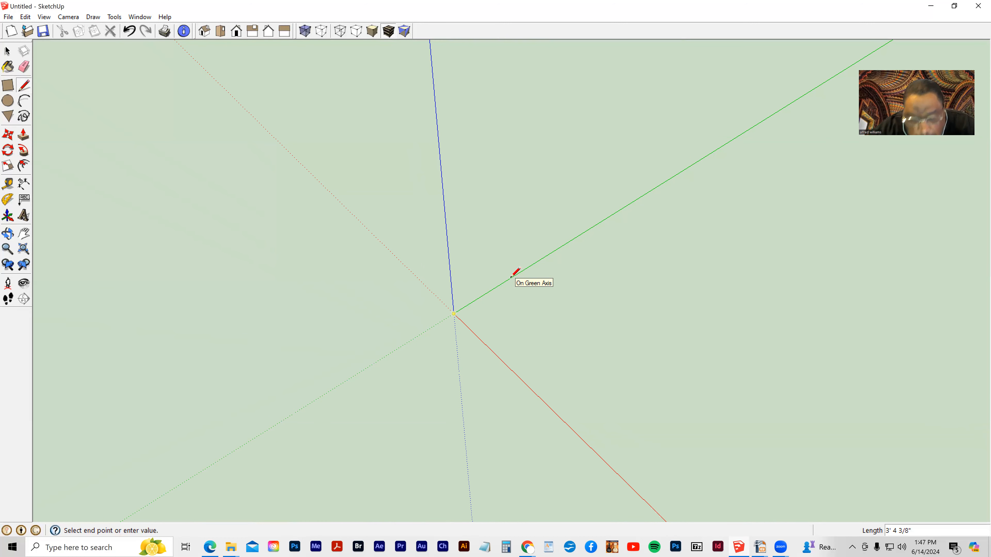
type("5")
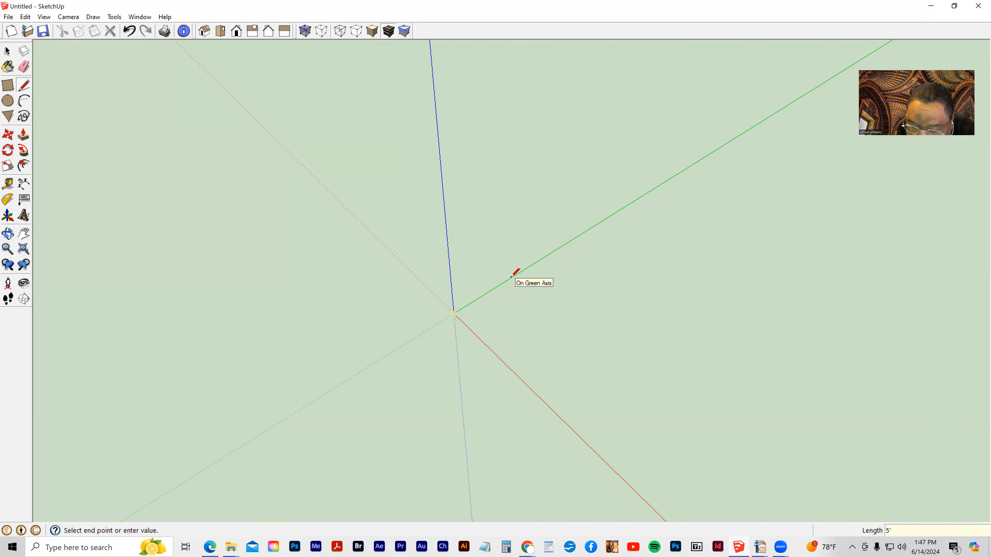
key("Return")
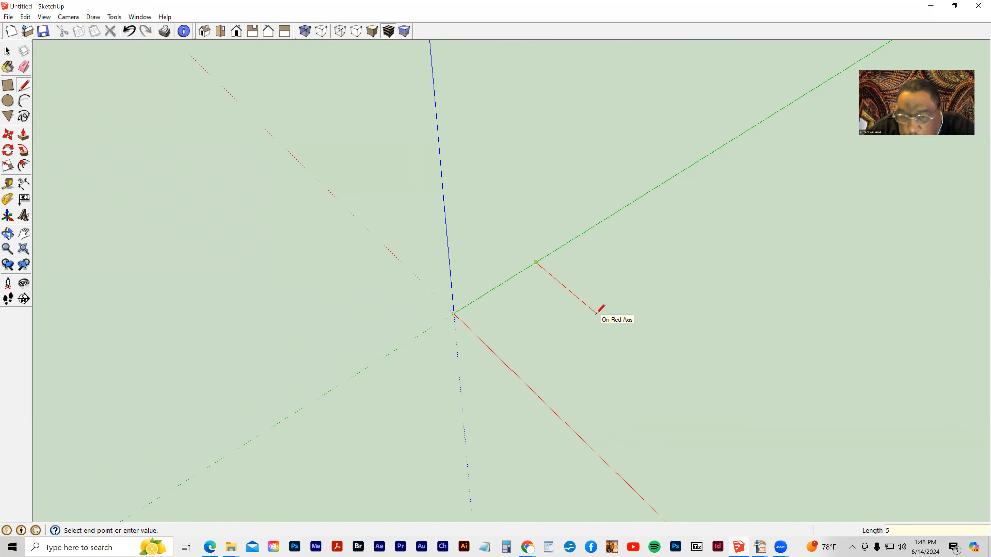
- Draw the remaining three edges back to the origin to close a square face
left_click(608, 324)
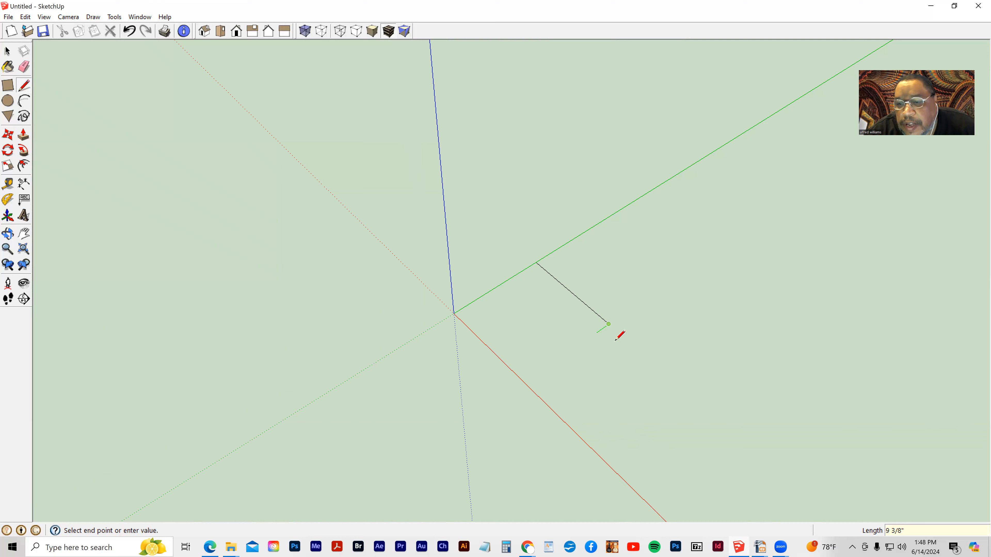
left_click(524, 383)
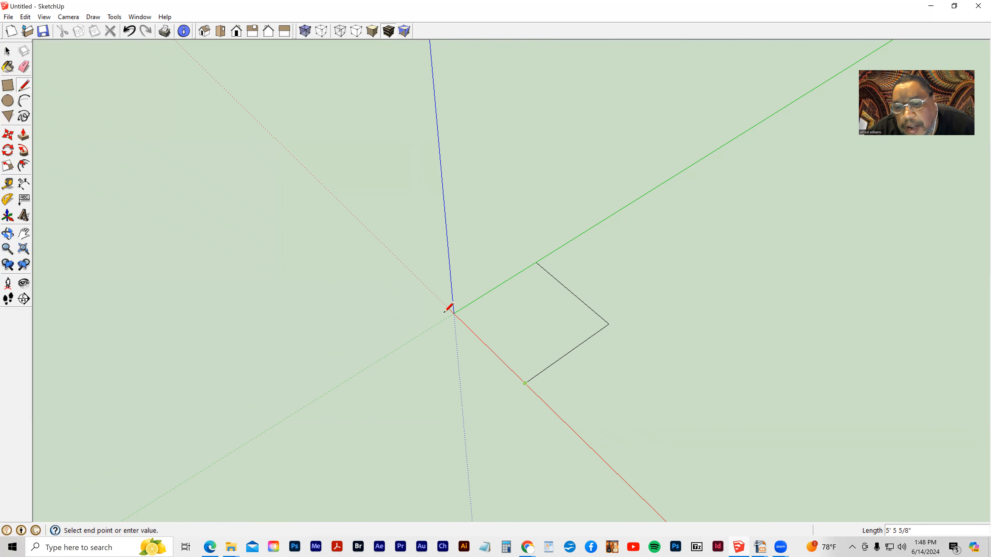
left_click(454, 313)
key("o")
mouse_move(452, 364)
left_mouse_down()
mouse_move(387, 197)
mouse_move(596, 265)
mouse_move(630, 334)
mouse_move(447, 354)
mouse_move(449, 343)
left_mouse_up()
key("l")
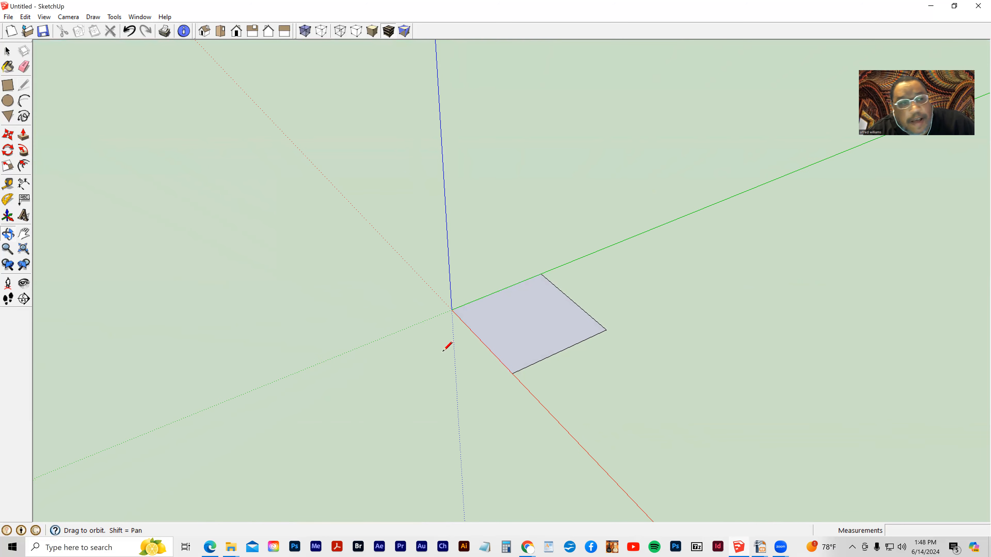
- Push/pull the square face up 5' to form a cube
left_click(23, 135)
left_click_drag(520, 335, 509, 288)
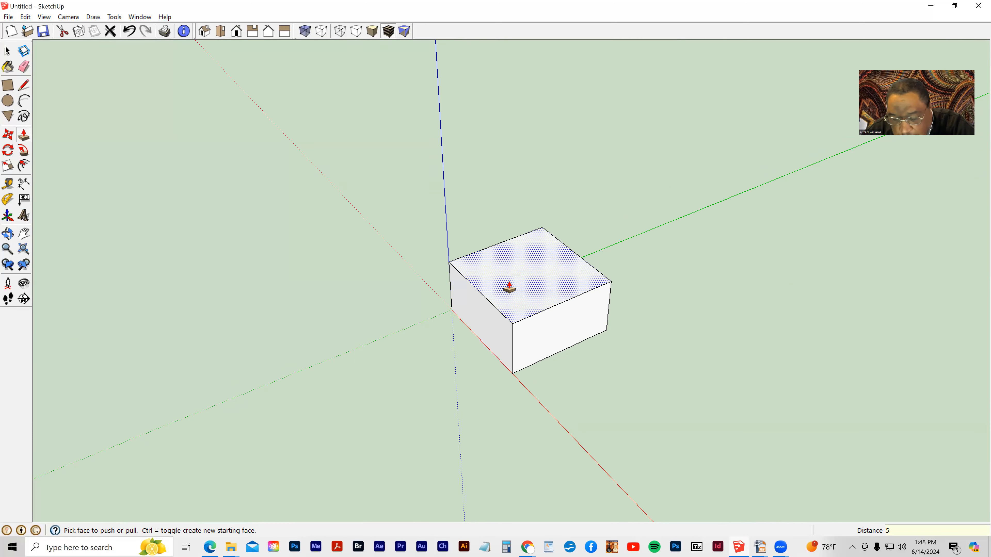
key("Return")
mouse_move(384, 282)
middle_mouse_down()
mouse_move(480, 302)
mouse_move(626, 213)
mouse_move(572, 234)
mouse_move(533, 321)
mouse_move(514, 255)
middle_mouse_up()
- Draw a vertical line down the cube's front face from its top edge midpoint to the bottom edge
left_click(23, 86)
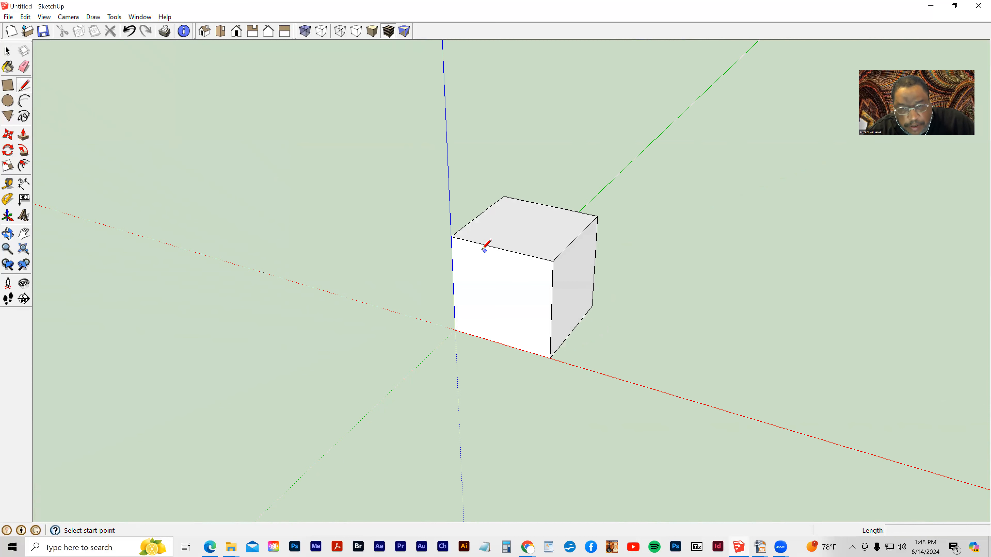
left_click(501, 248)
left_click(501, 342)
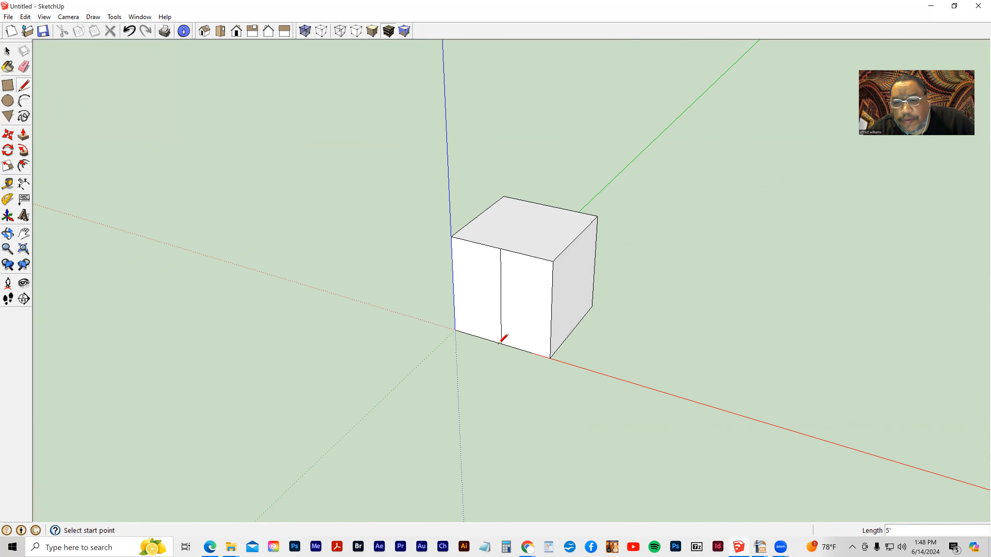
mouse_move(591, 382)
middle_mouse_down()
mouse_move(511, 387)
mouse_move(554, 386)
middle_mouse_up()
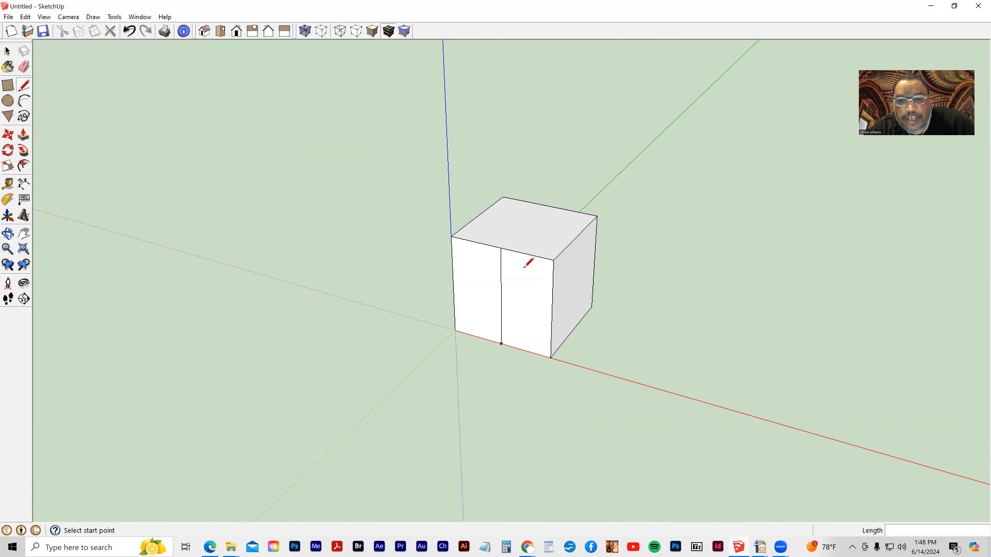
- Draw a short vertical line down the cube's right side face from its top edge
left_click(572, 243)
left_click(570, 275)
key("Escape")
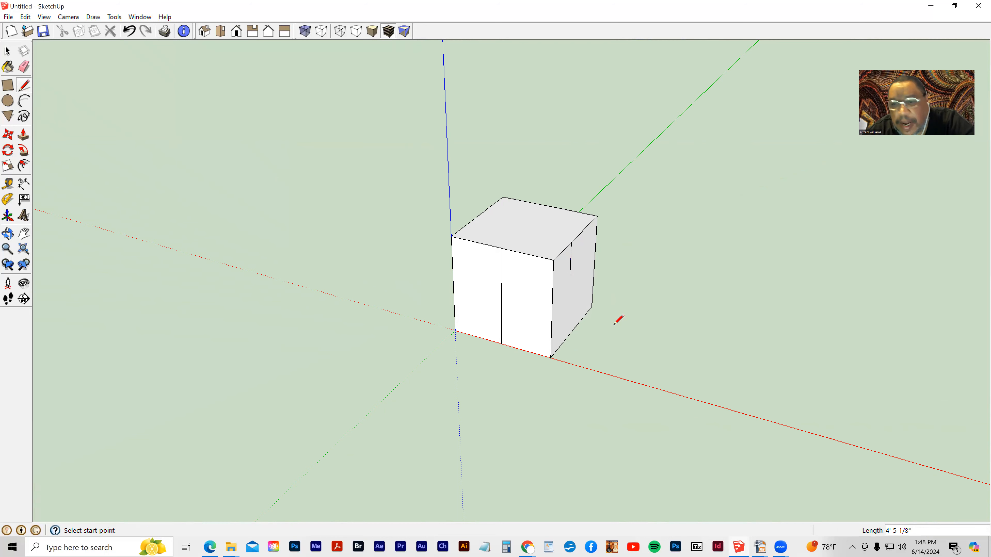
- Push/pull the left half of the cube's front face back to cut a notch into the cube
middle_click_drag(614, 325, 455, 310)
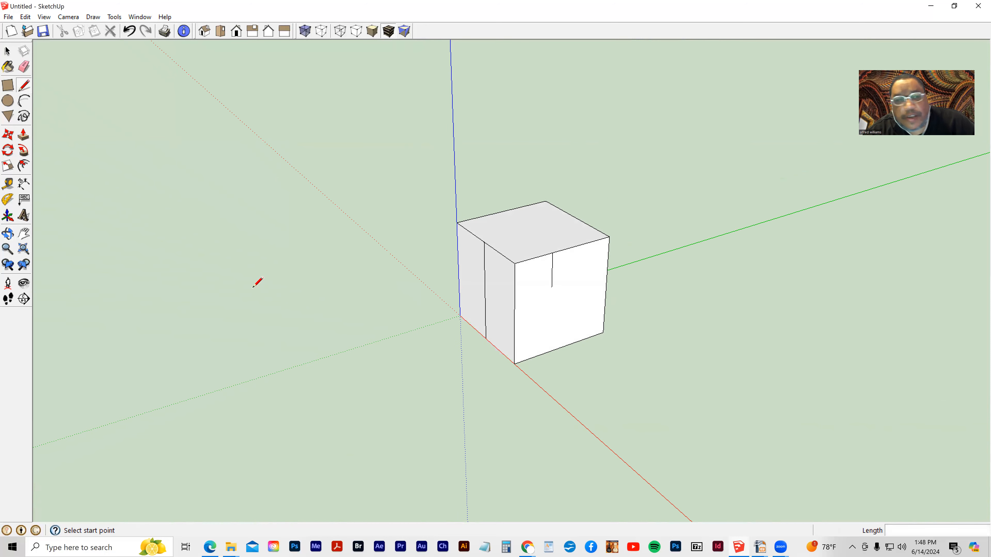
left_click(24, 134)
left_click_drag(483, 305, 459, 317)
left_click_drag(524, 290, 442, 312)
middle_click_drag(442, 312, 529, 325)
key("ctrl+z")
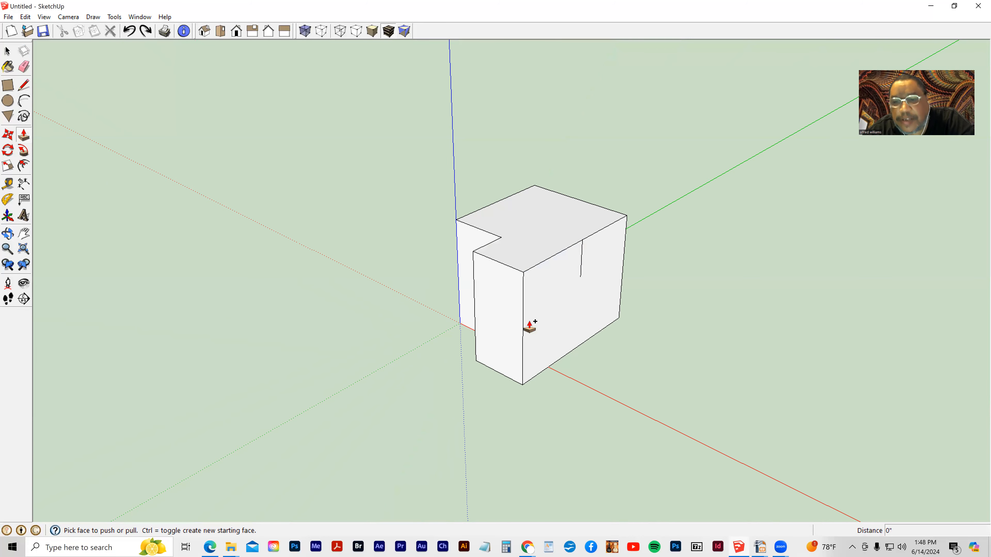
- Select and delete the stray line on the cube's right side face
left_click(12, 56)
left_click(581, 264)
key("Delete")
middle_click_drag(426, 252, 463, 374)
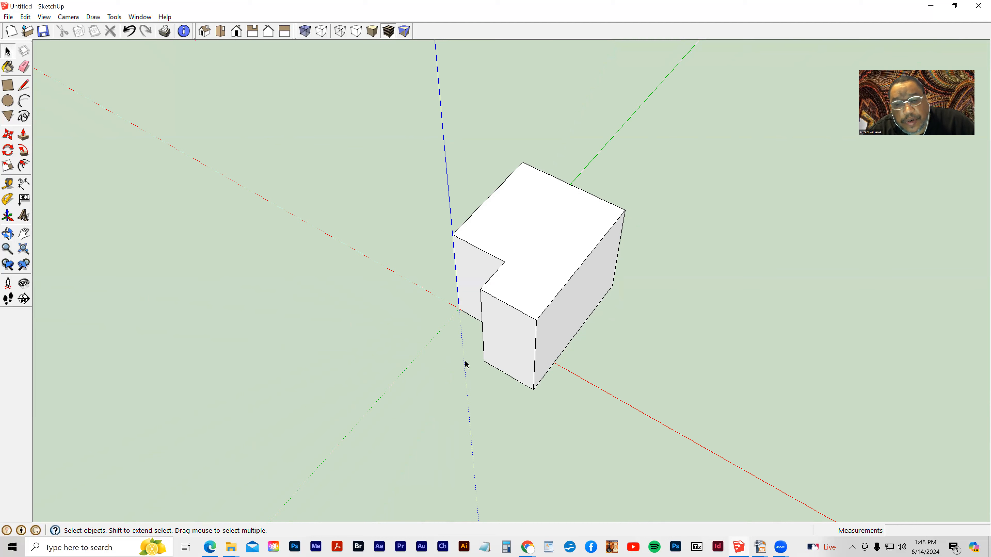
- Push/pull the front face of the remaining block outward about 1' 5"
left_click(23, 134)
left_click_drag(508, 350, 490, 370)
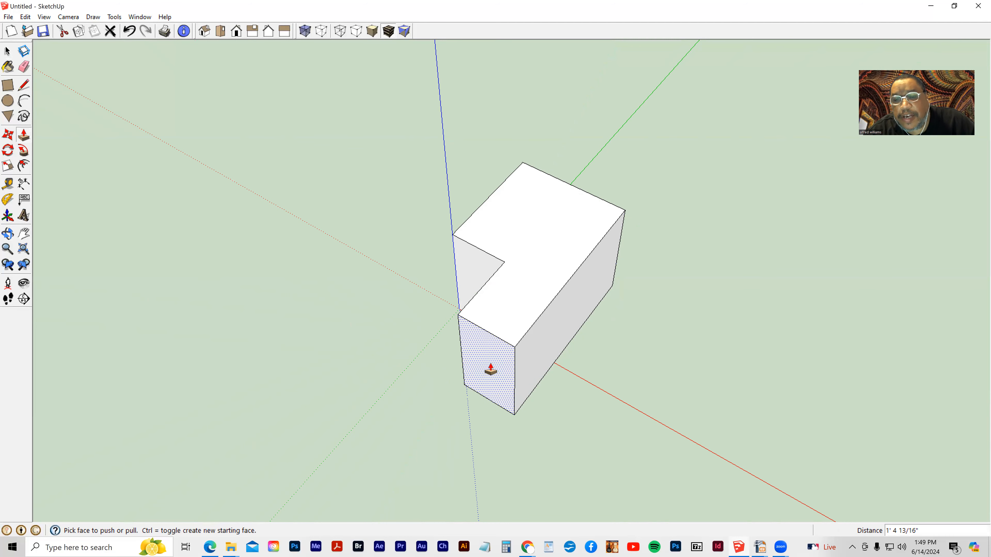
left_click(8, 51)
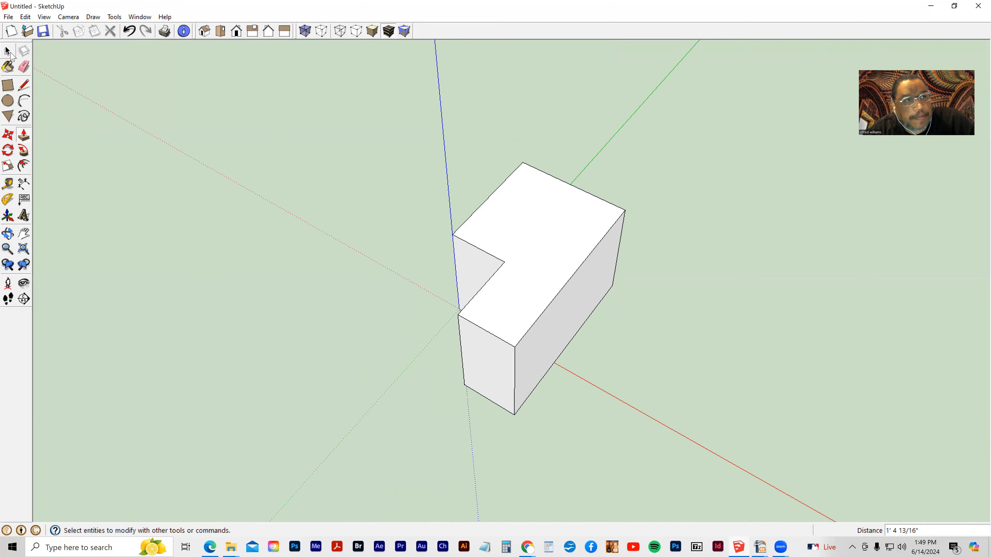
- Practise selecting the top face, its edges and the whole connected shape with single, double and triple clicks and a window selection
left_click(540, 257)
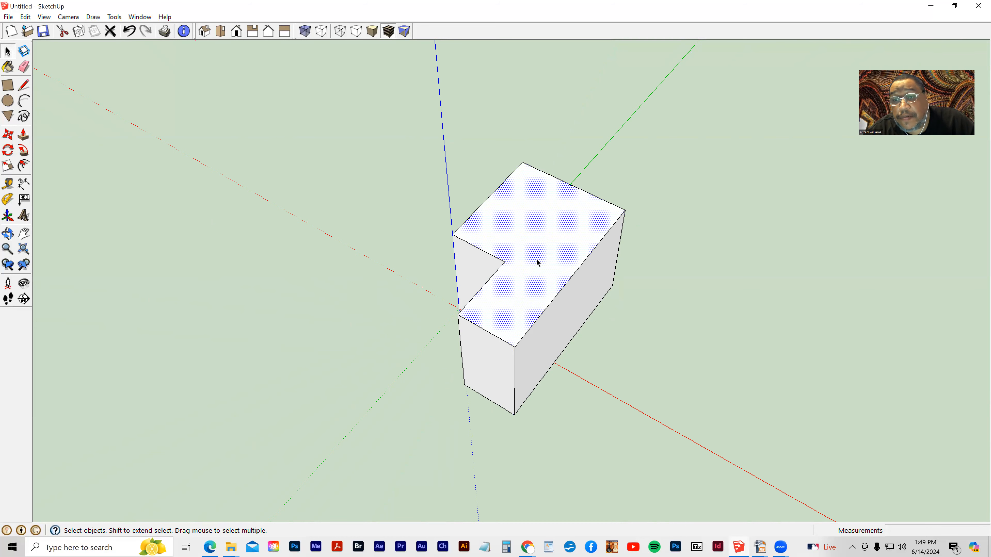
double_click(532, 273)
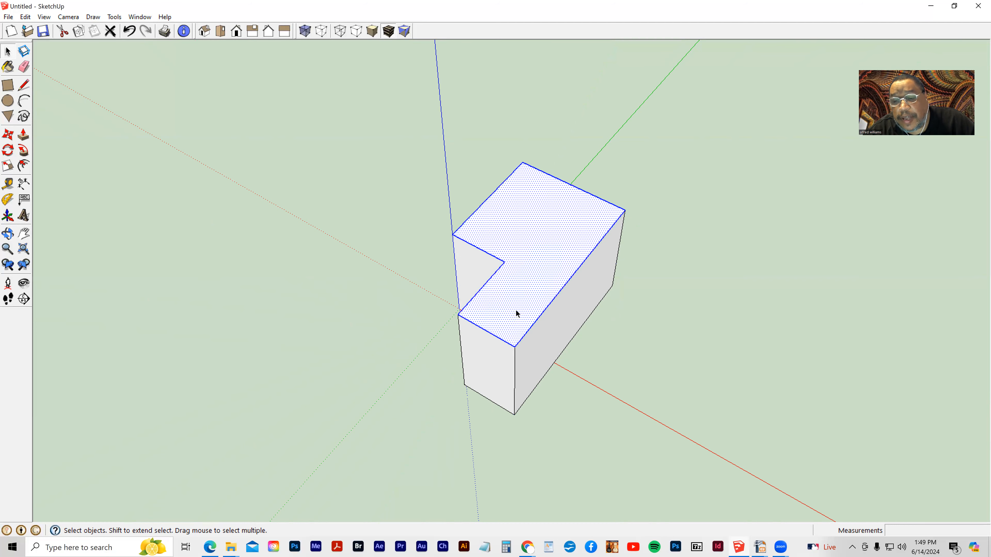
triple_click(534, 279)
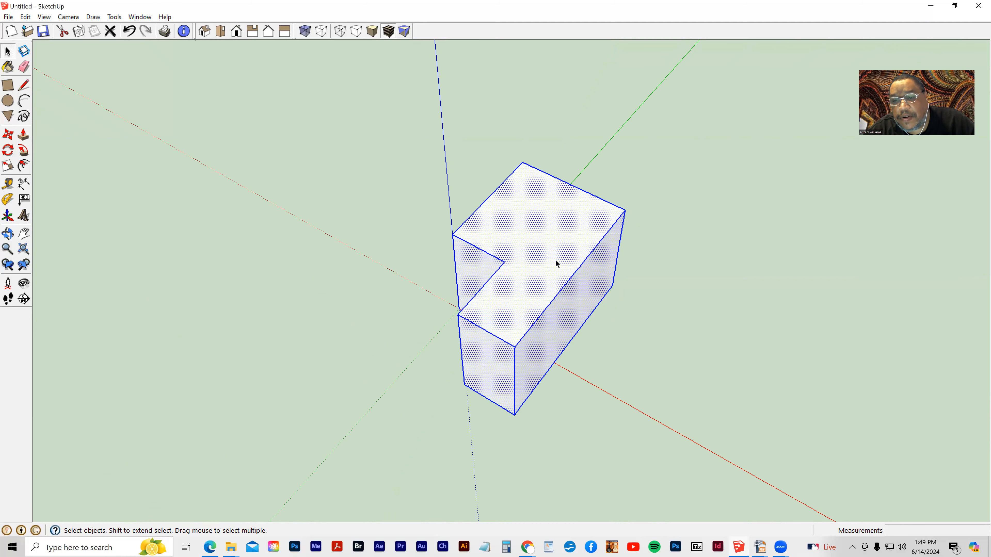
left_click(381, 171)
left_click_drag(370, 132, 714, 454)
left_click(428, 347)
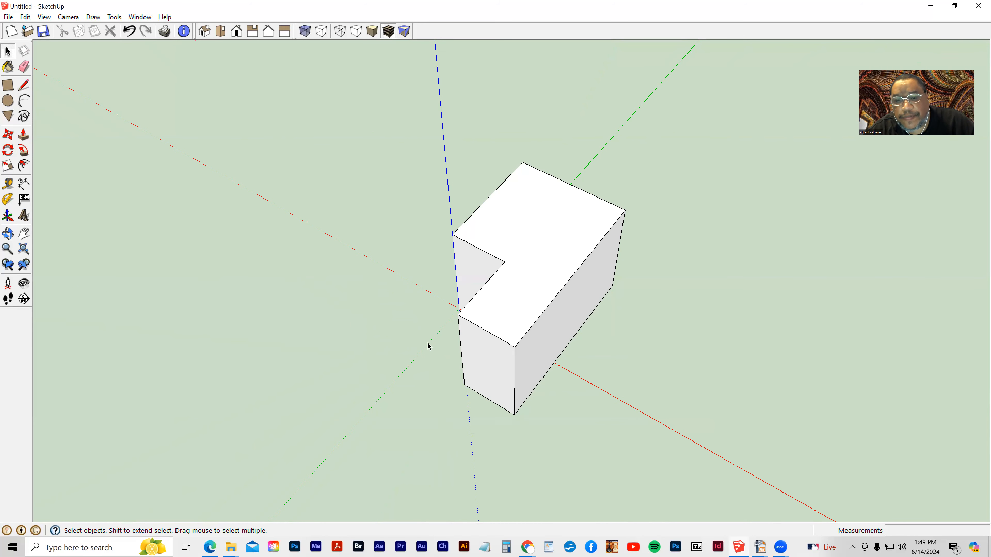
left_click(523, 248)
double_click(547, 255)
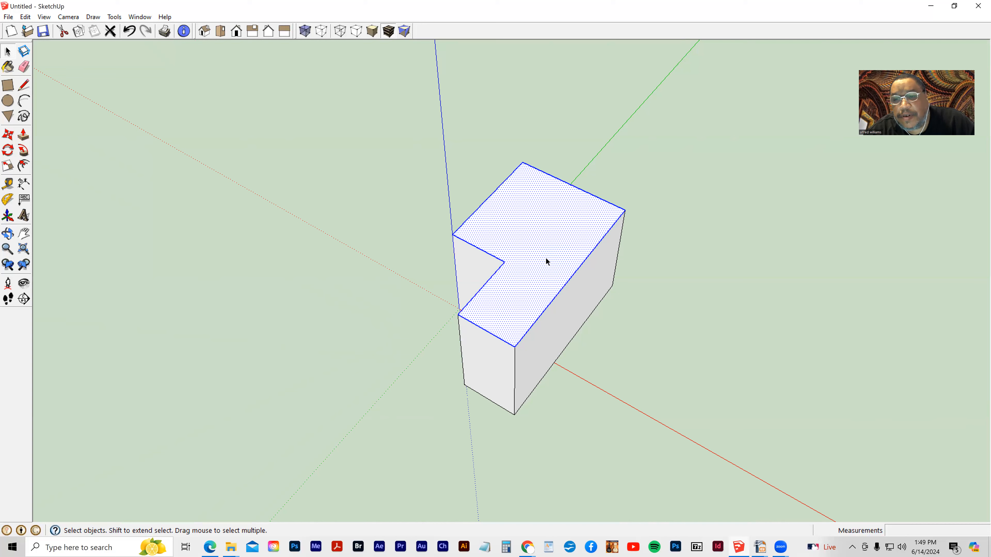
triple_click(557, 241)
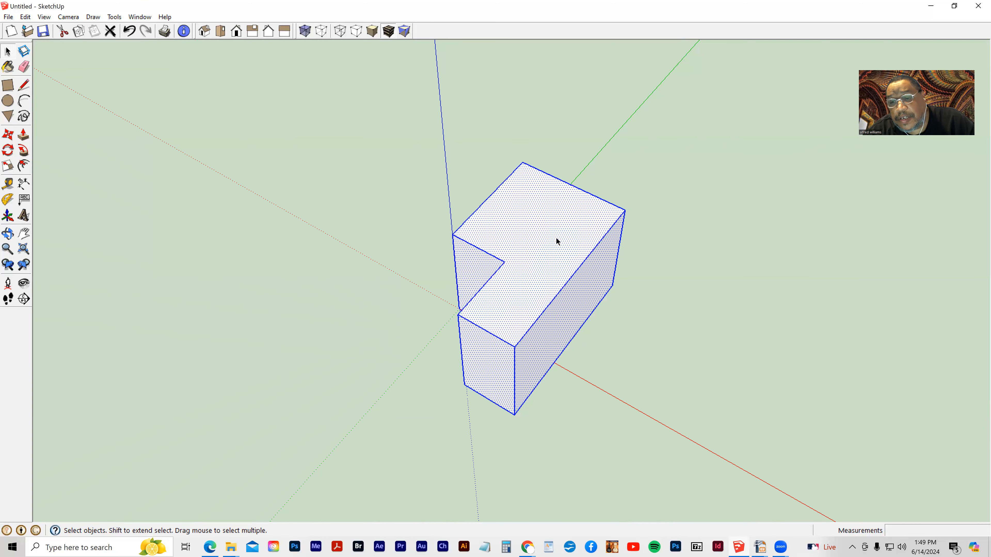
left_click(402, 242)
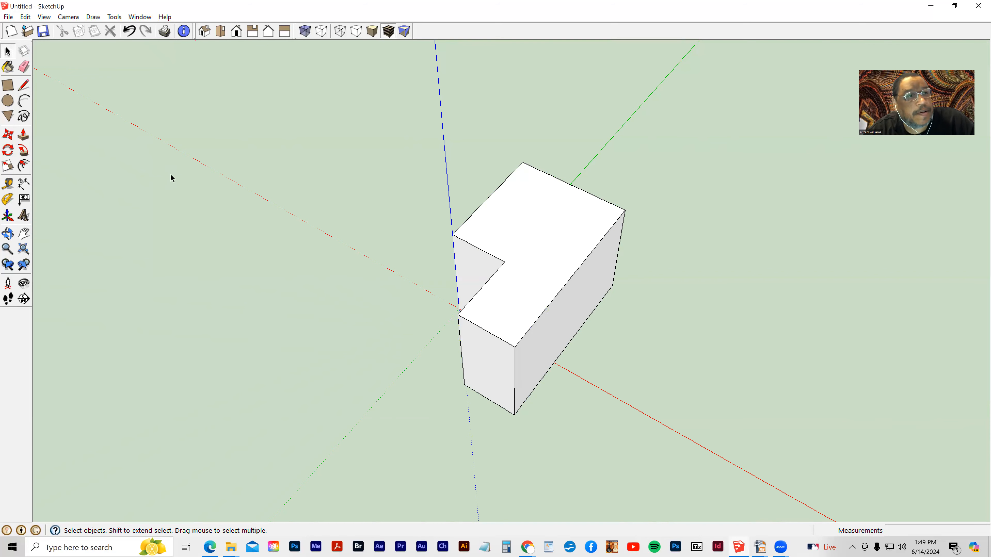
- Window-select the entire model and delete it
left_click_drag(320, 120, 670, 425)
key("Delete")
- Draw a closed irregular shape around the origin with the Freehand tool
left_click(23, 117)
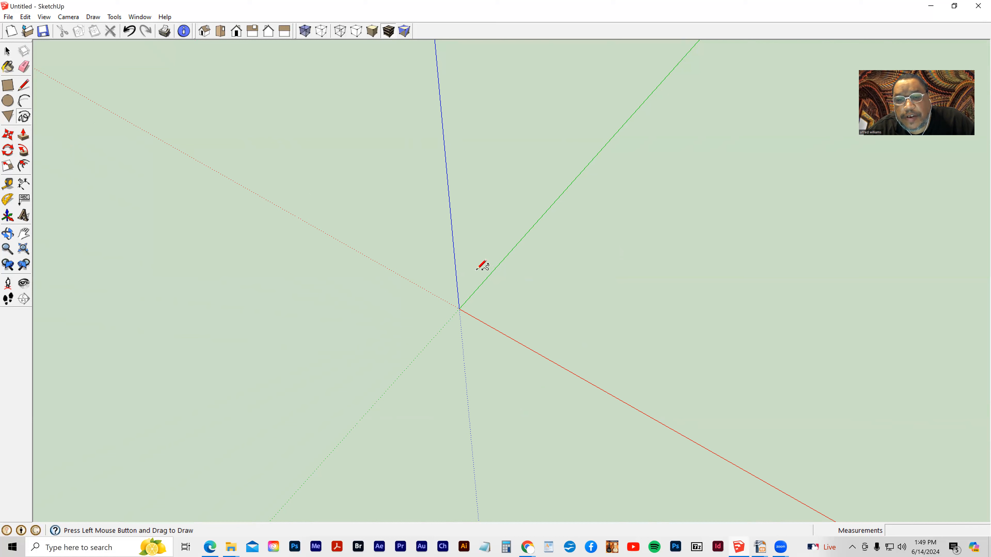
mouse_move(473, 271)
left_mouse_down()
mouse_move(510, 280)
mouse_move(496, 306)
mouse_move(503, 313)
mouse_move(449, 307)
mouse_move(442, 290)
mouse_move(451, 250)
mouse_move(489, 268)
left_mouse_up()
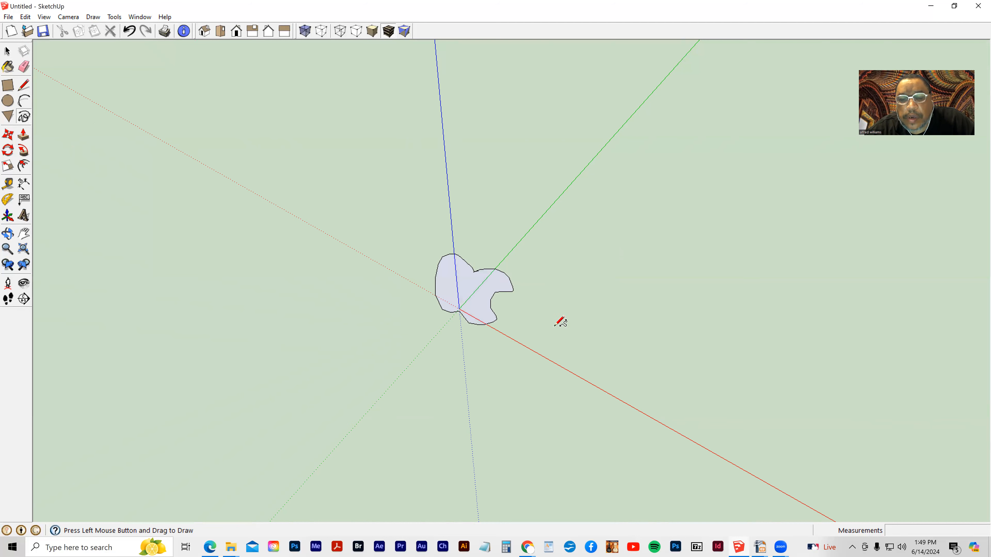
- Push/pull the freehand face up 1' 6" into a solid
middle_click_drag(423, 346, 444, 175)
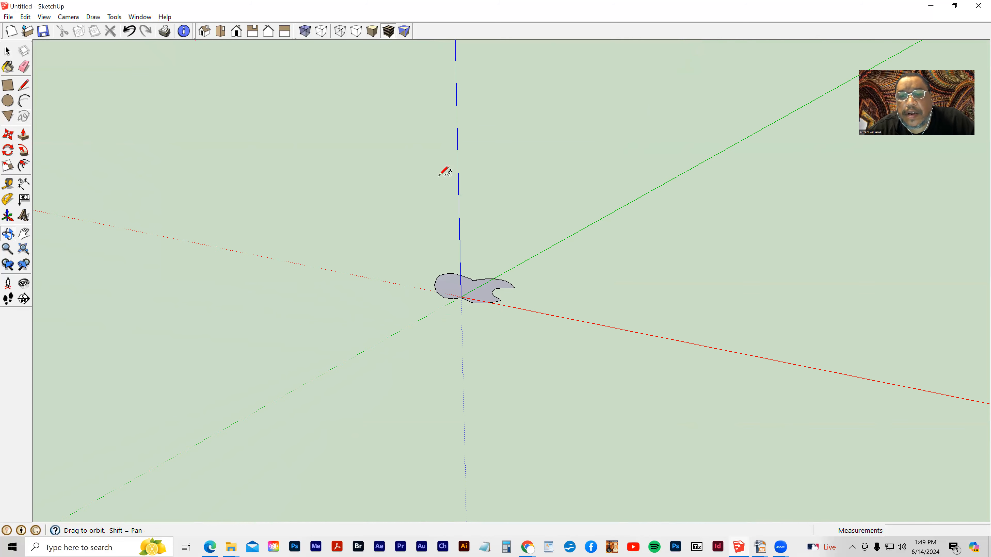
left_click(23, 141)
left_click_drag(454, 287, 451, 257)
mouse_move(451, 259)
middle_mouse_down()
mouse_move(499, 396)
mouse_move(457, 270)
mouse_move(476, 387)
middle_mouse_up()
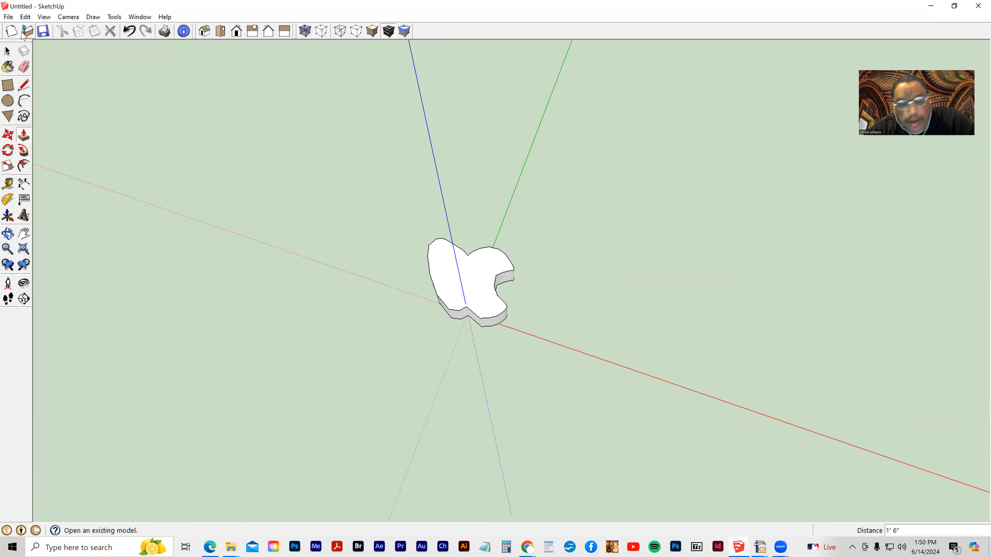
middle_click_drag(411, 276, 521, 227)
middle_click_drag(445, 276, 425, 260)
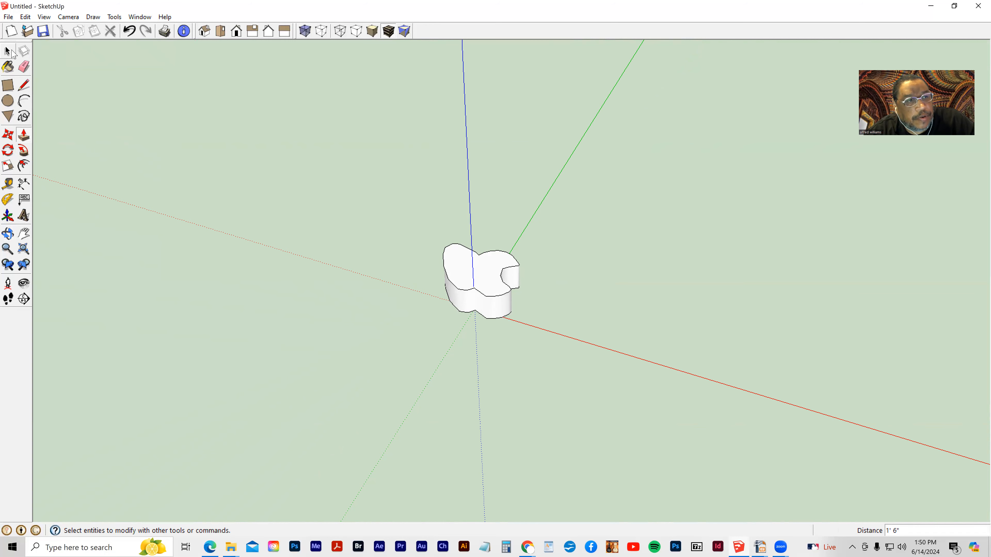
left_click(9, 51)
middle_click_drag(472, 313, 458, 281)
middle_click_drag(502, 329, 502, 332)
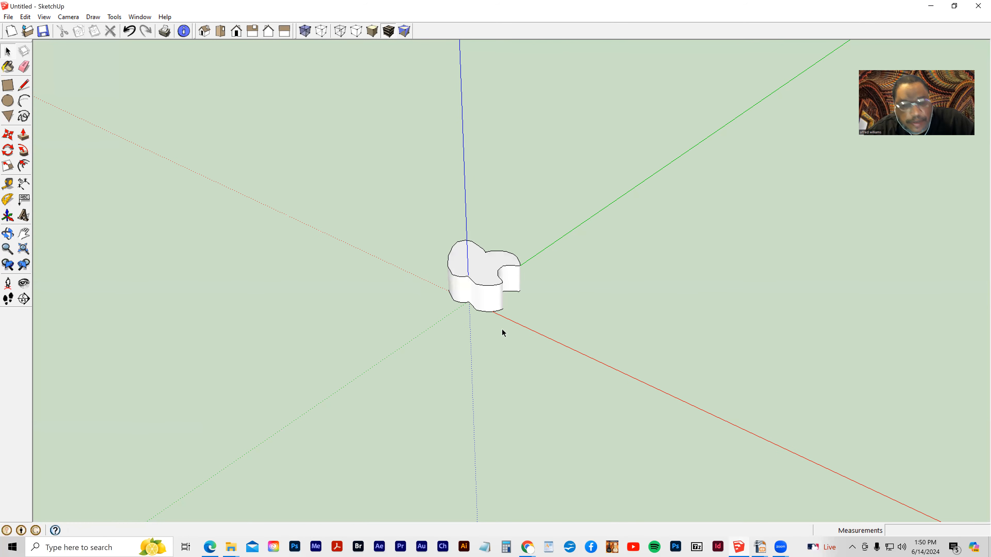